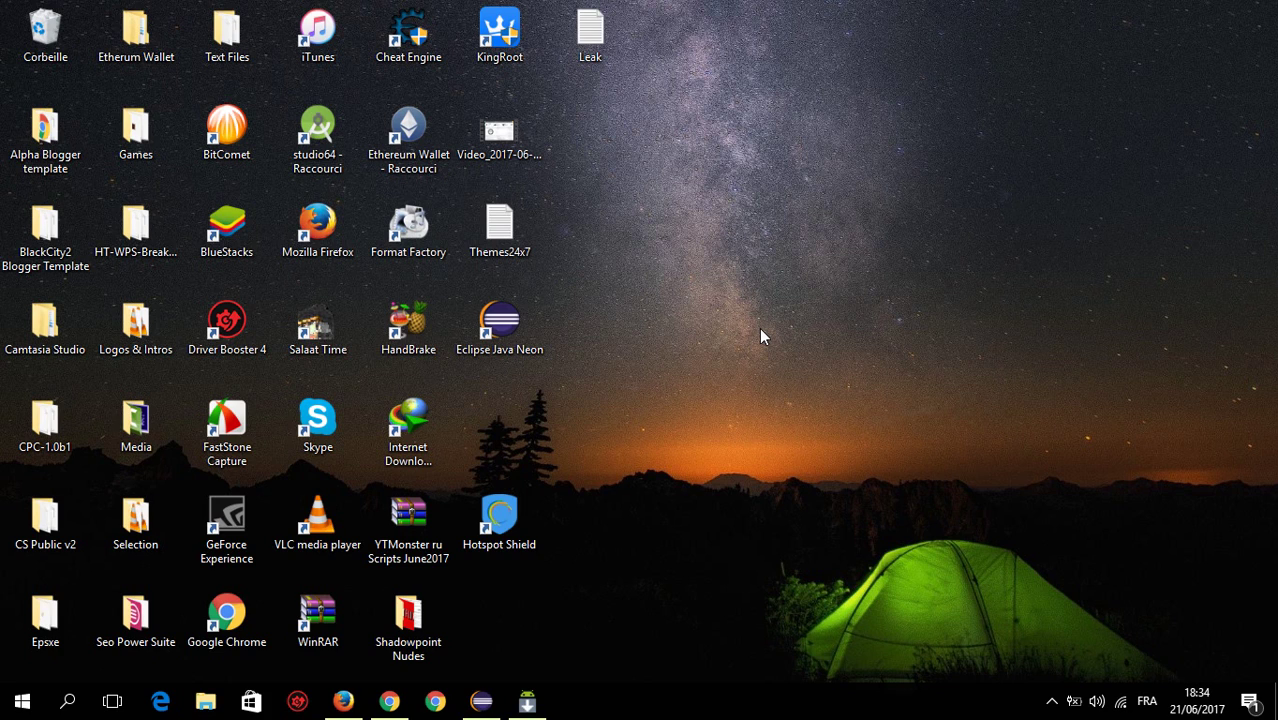
Bring the SDK Manager package list forward, switching briefly to Eclipse and back
left_click(527, 701)
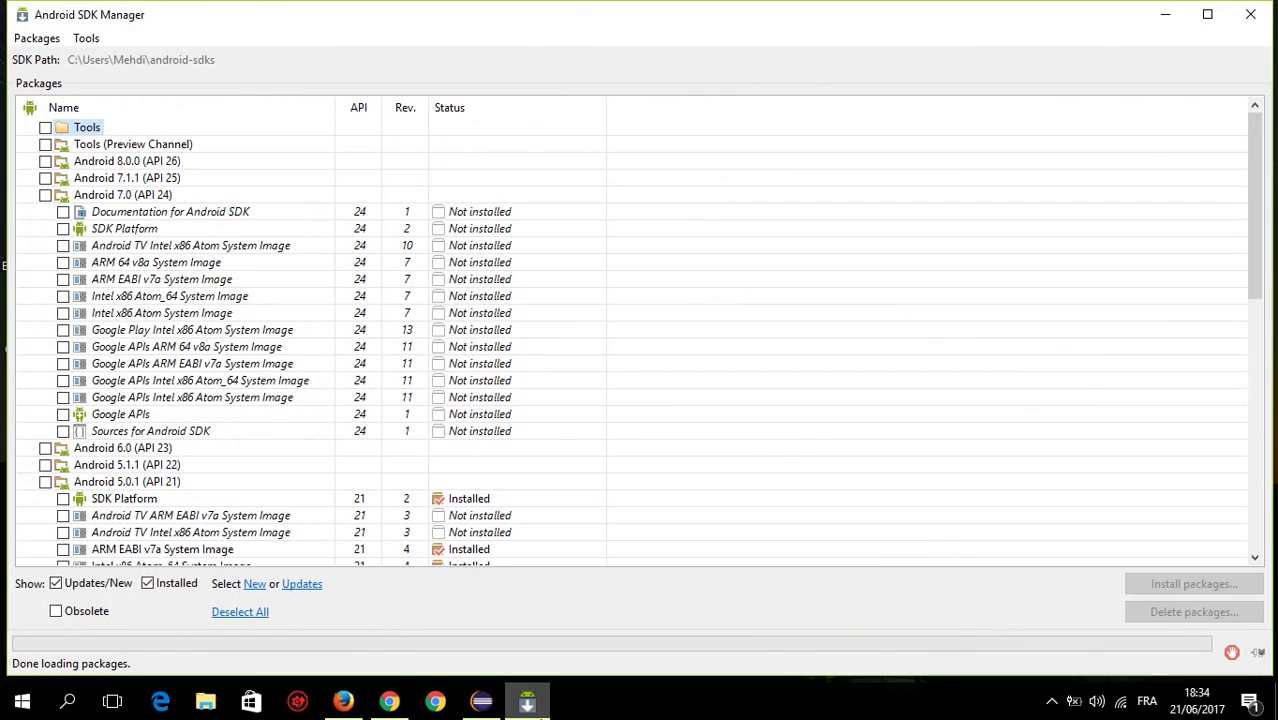
left_click(481, 701)
left_click(527, 701)
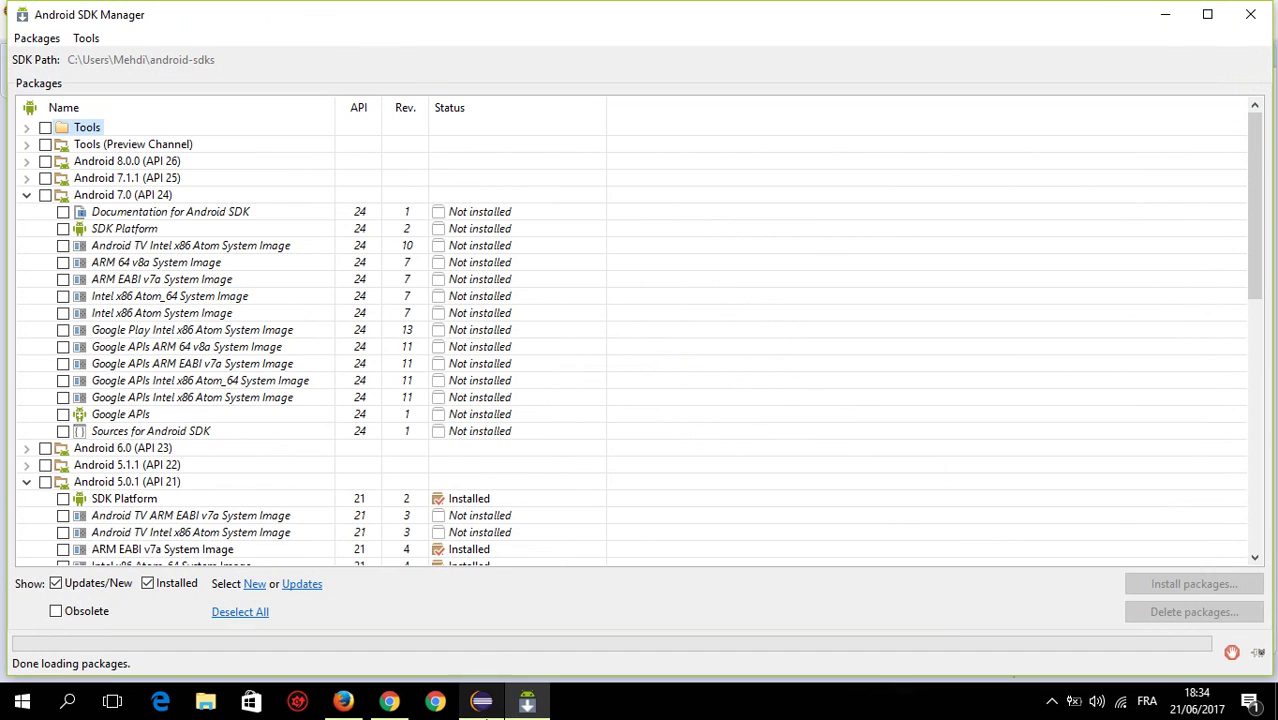
Bring the Eclipse welcome page to the front and highlight its first descriptions
left_click(481, 701)
left_click_drag(537, 185, 420, 352)
left_click(420, 352)
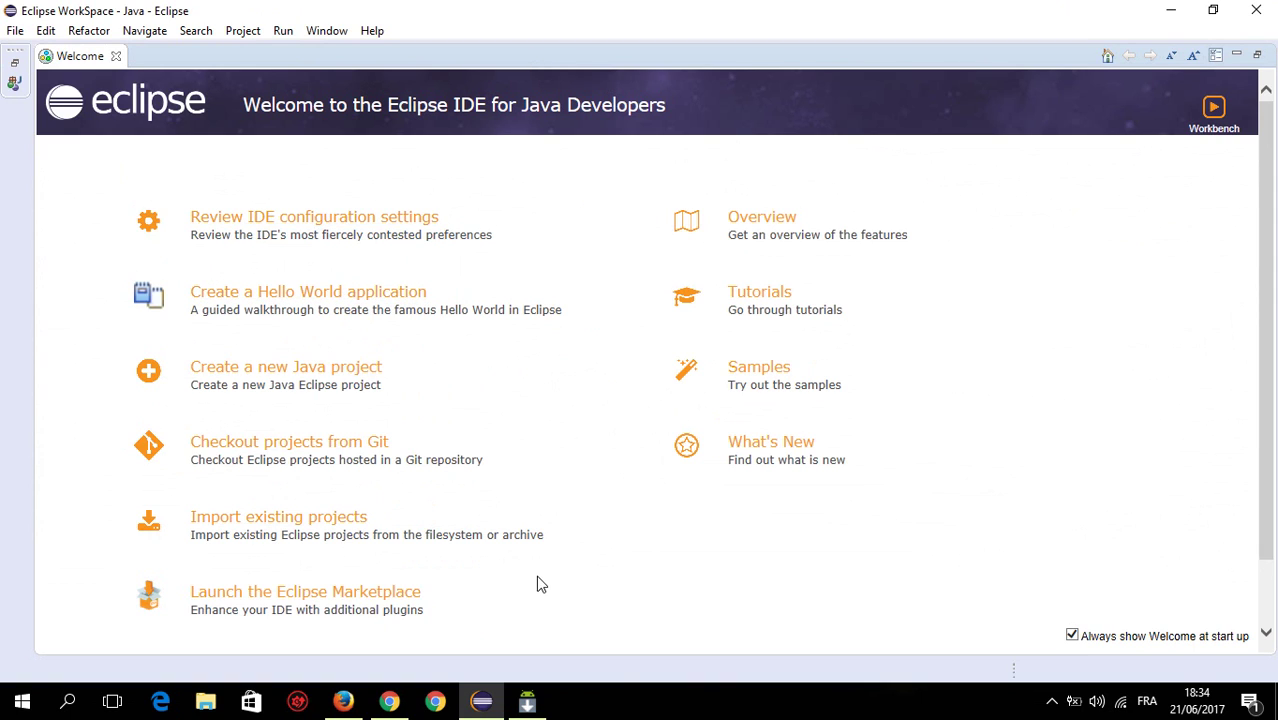
Launch Android SDK Manager from Eclipse's Window menu and bring its package list forward
left_click(283, 31)
mouse_move(327, 31)
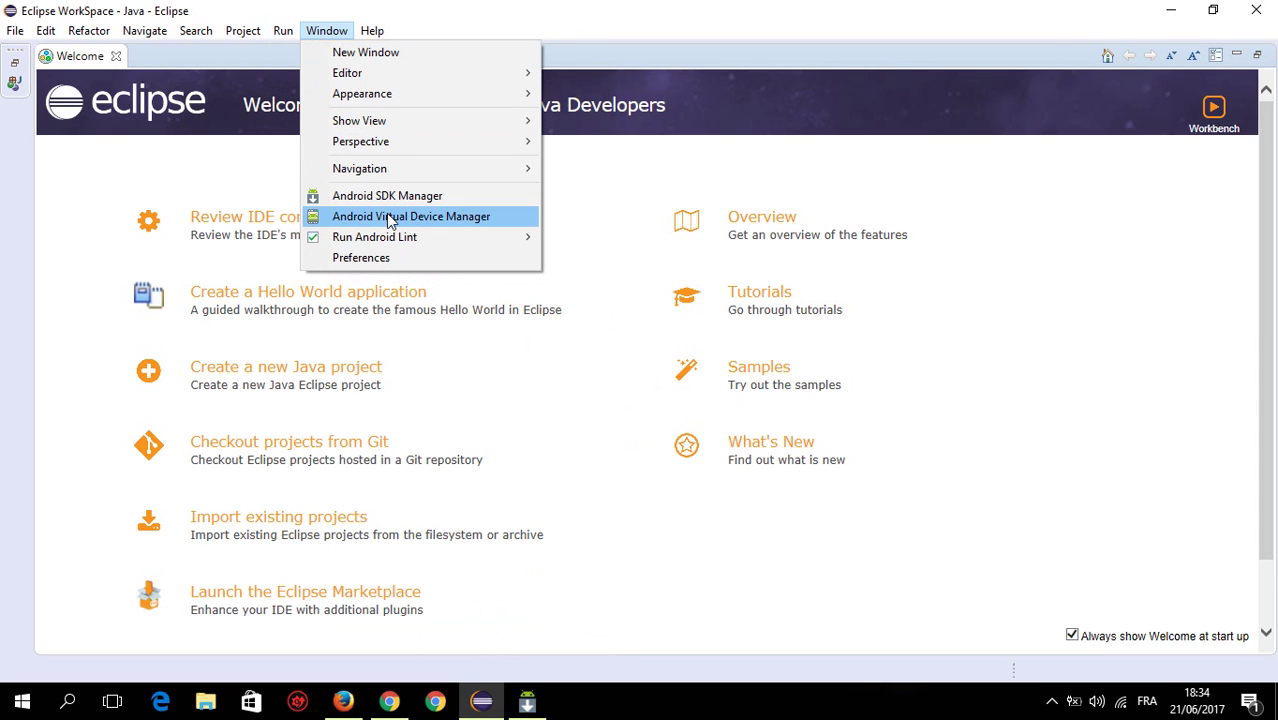
left_click(387, 198)
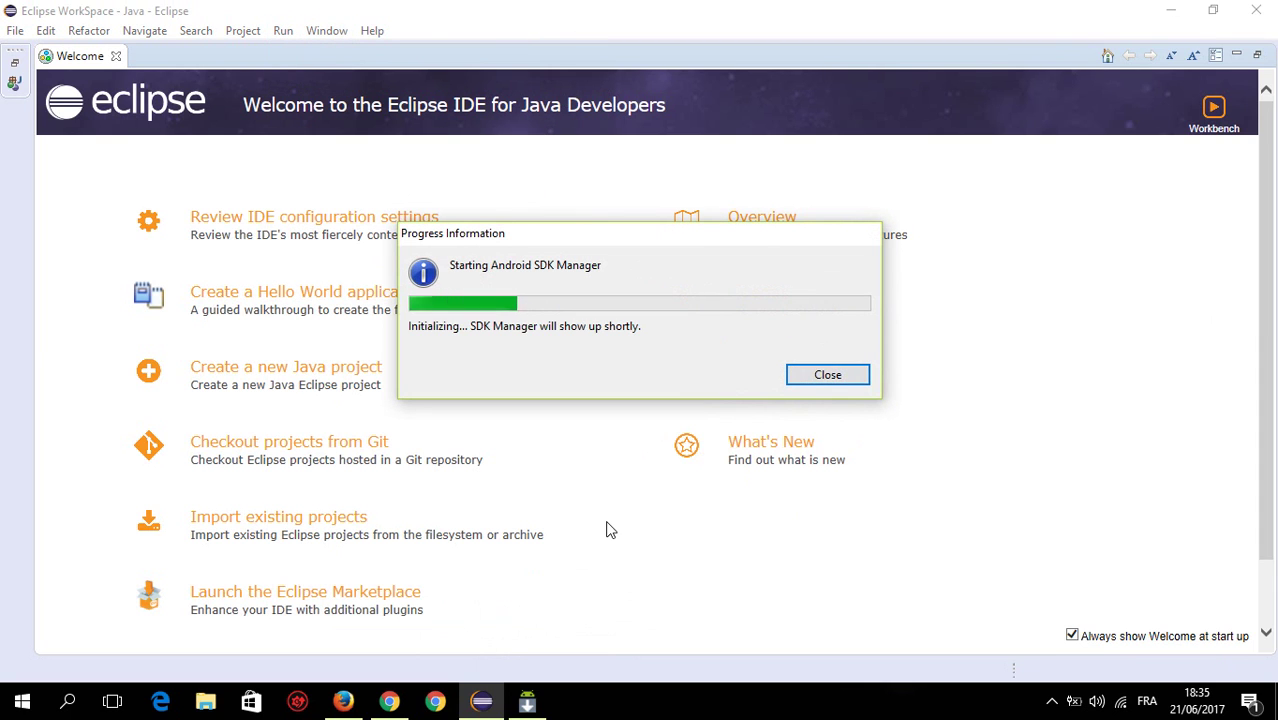
left_click(539, 692)
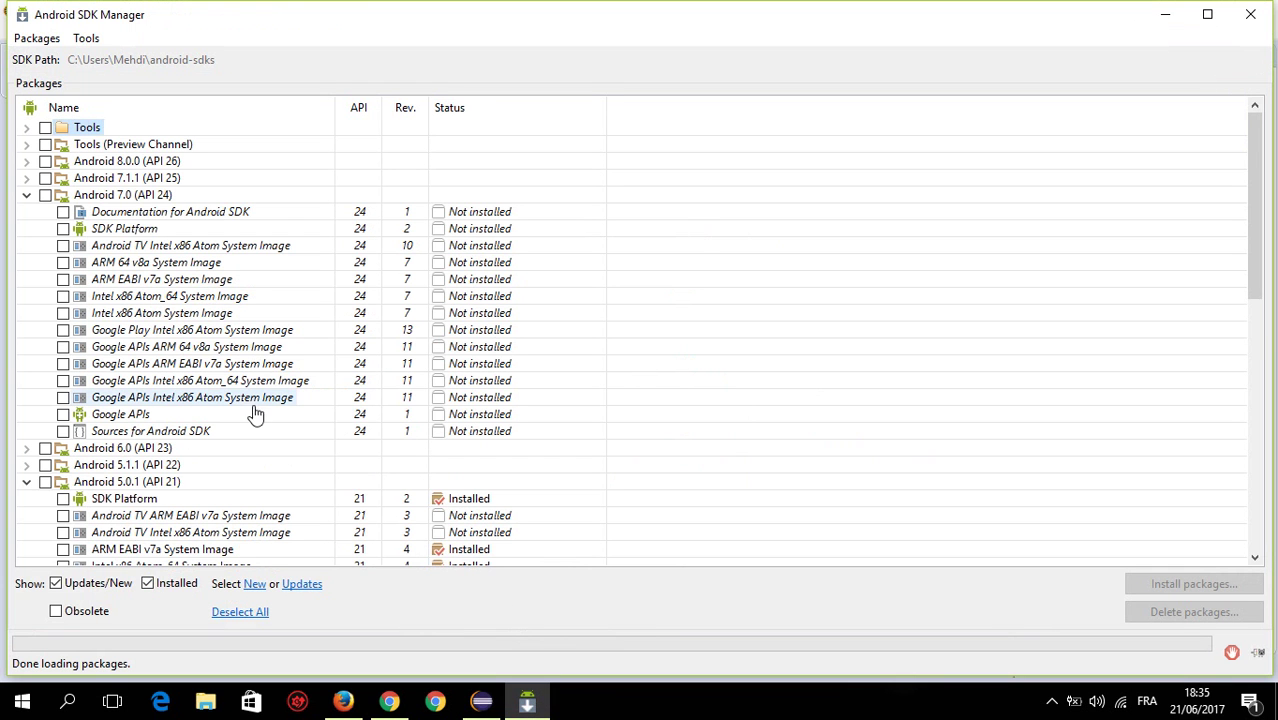
Collapse Android 7.0, expand Android 8.0.0 (API 26), and close the duplicate SDK Manager window
left_click(28, 197)
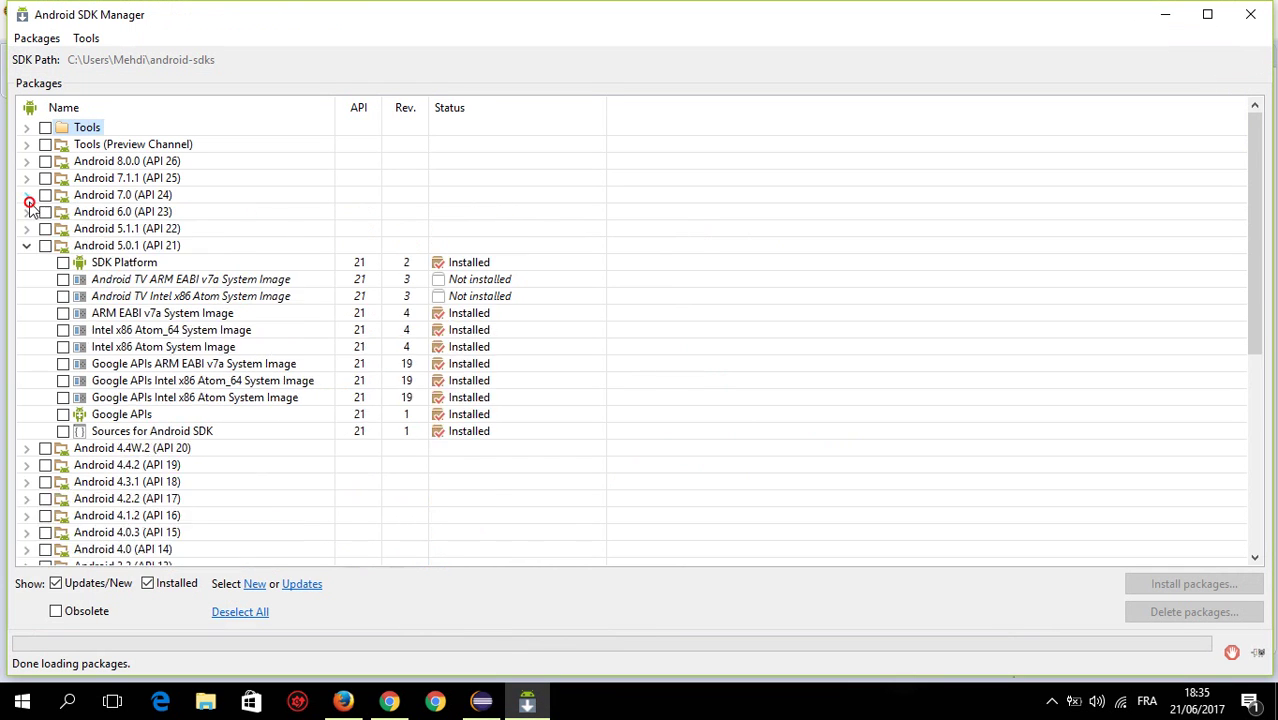
left_click(28, 162)
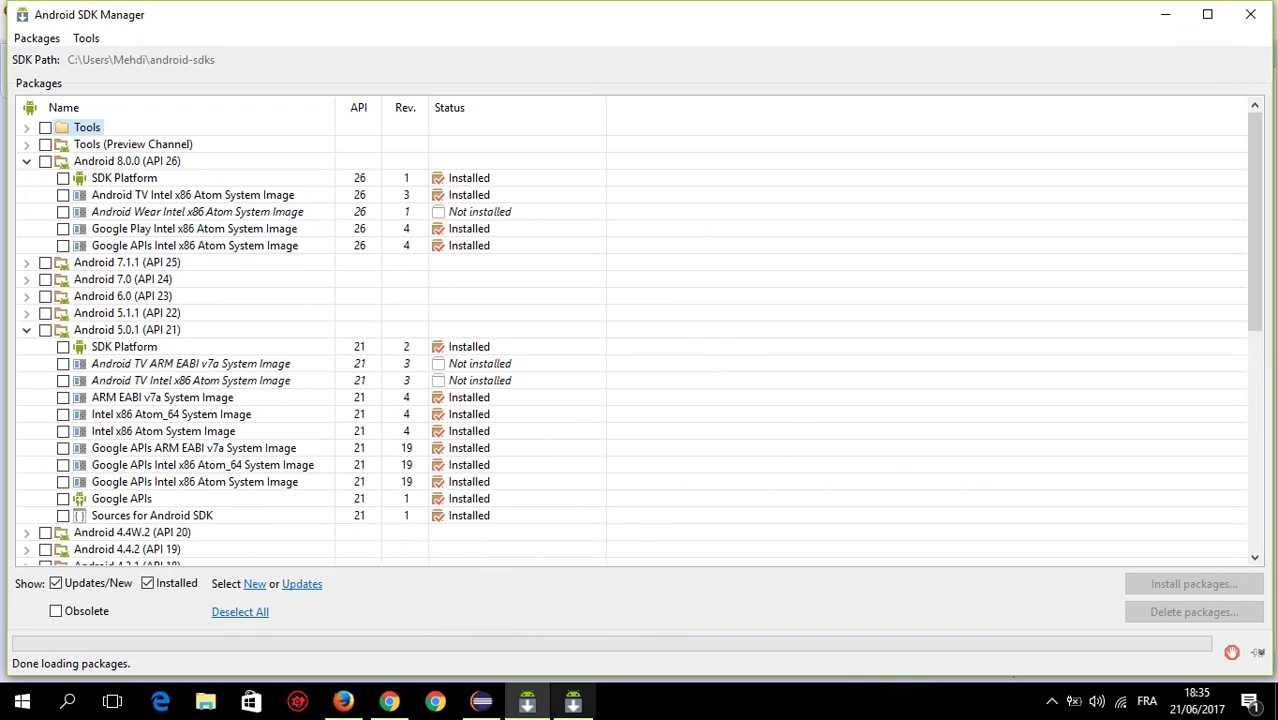
left_click(1251, 15)
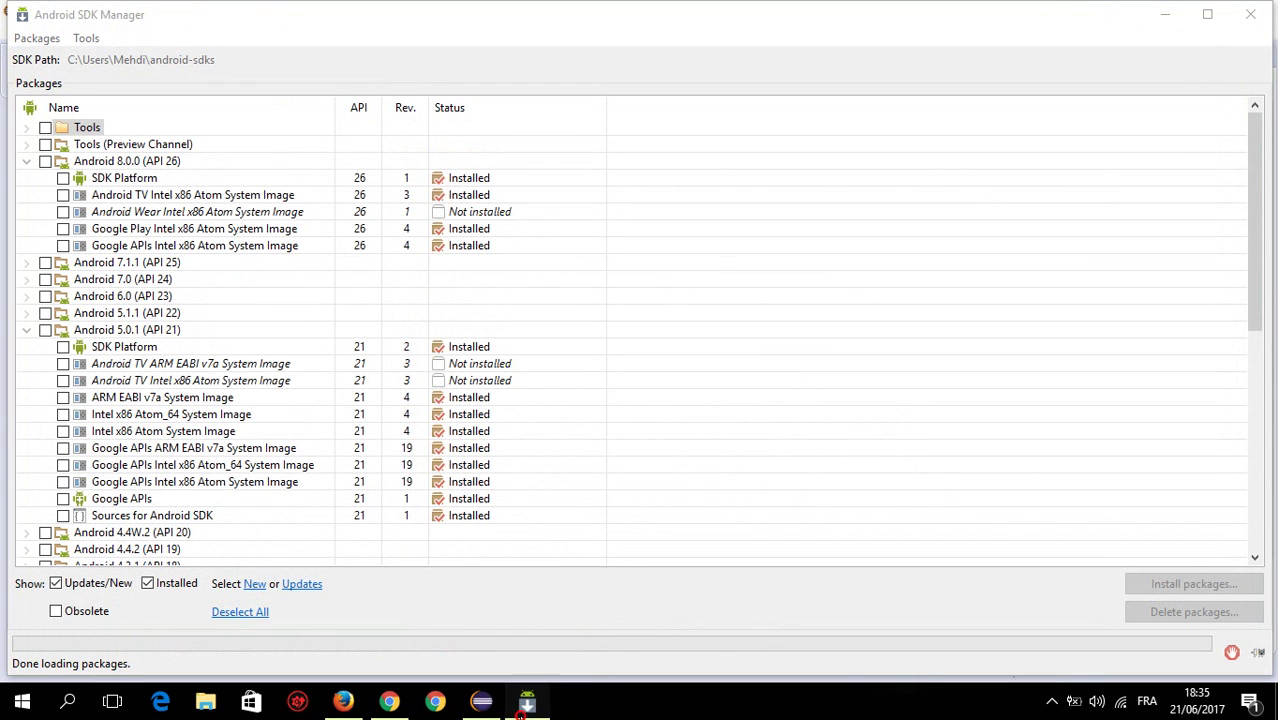
left_click(525, 704)
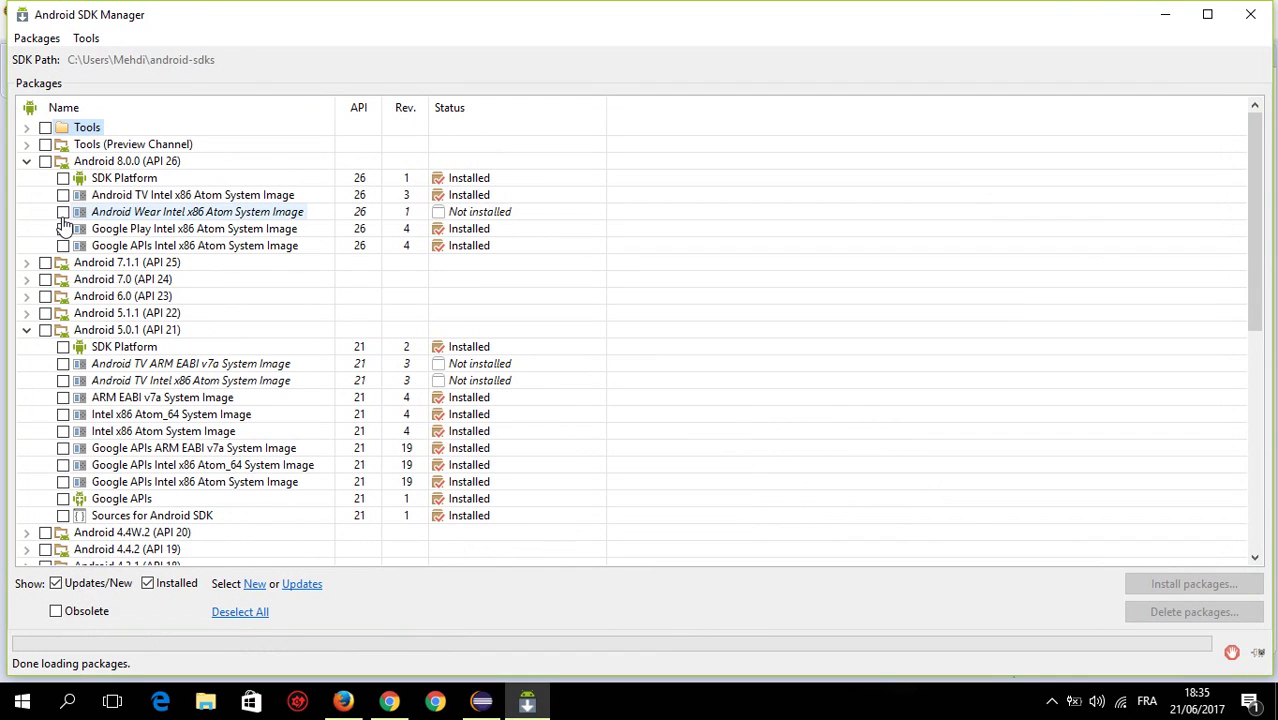
left_click(63, 213)
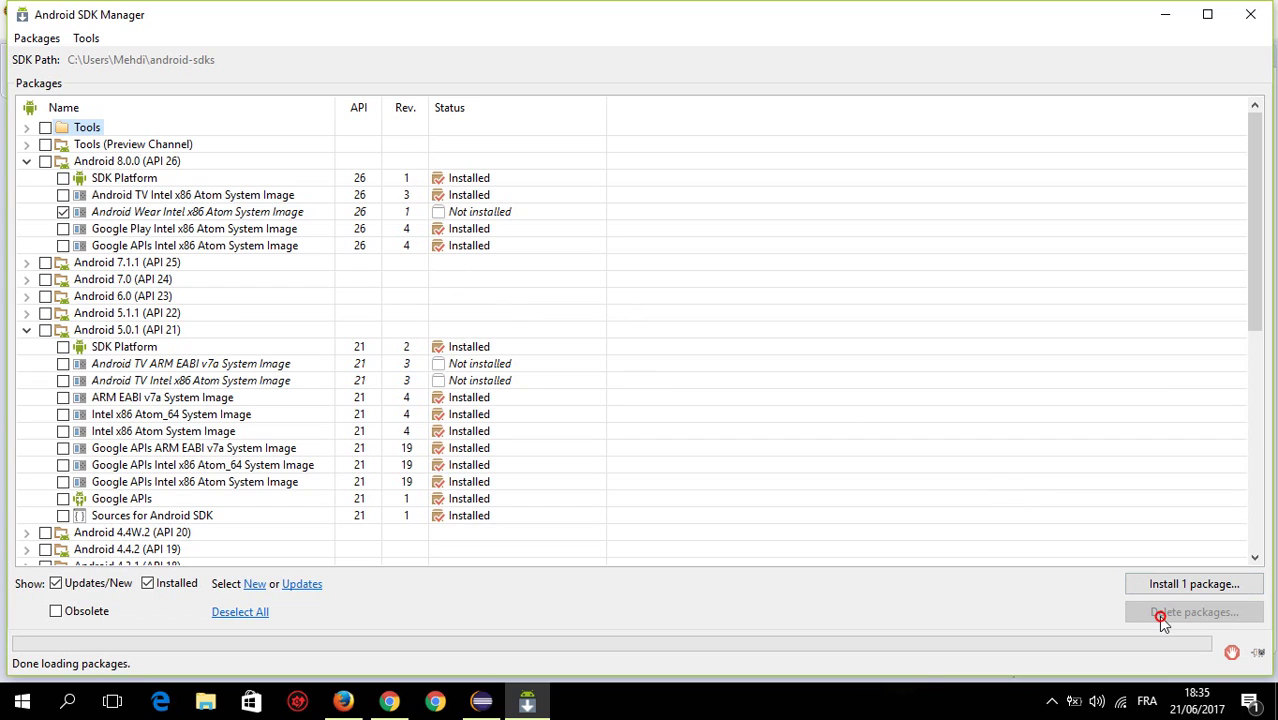
left_click(63, 212)
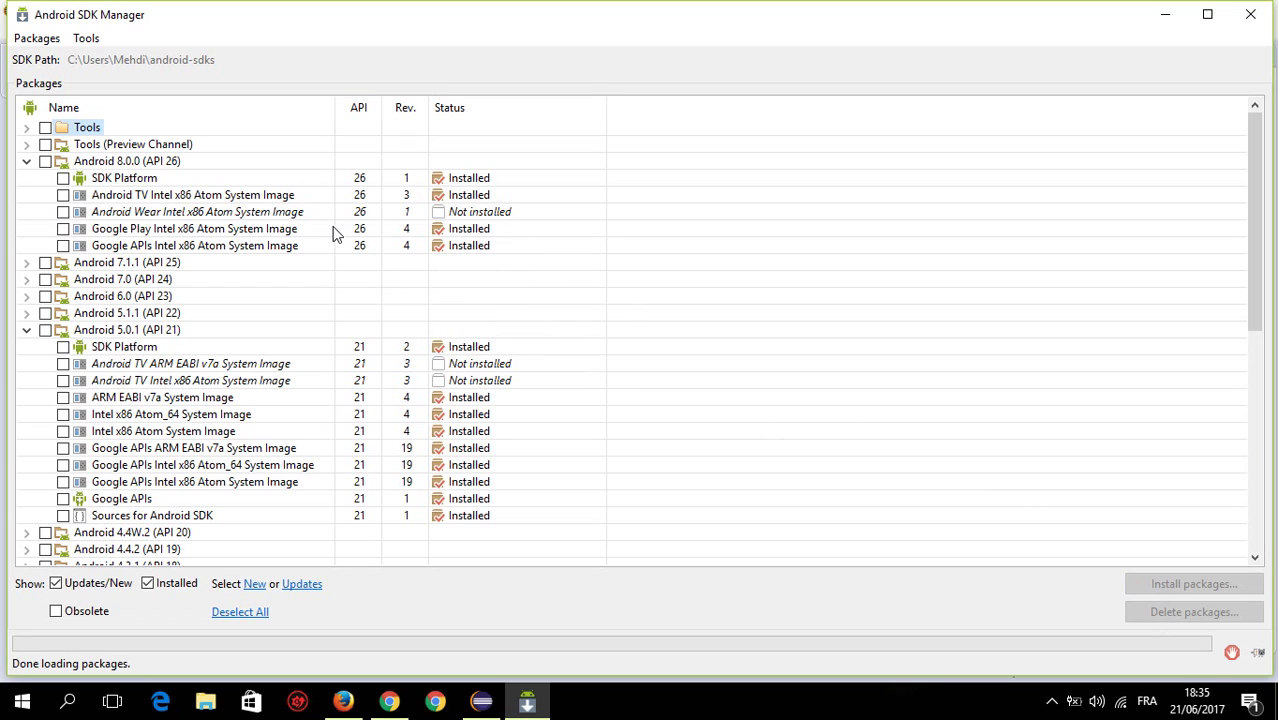
Expand the Android 7.1.1 (API 25) and 7.0 (API 24) groups, then show hidden tray apps
left_click(26, 262)
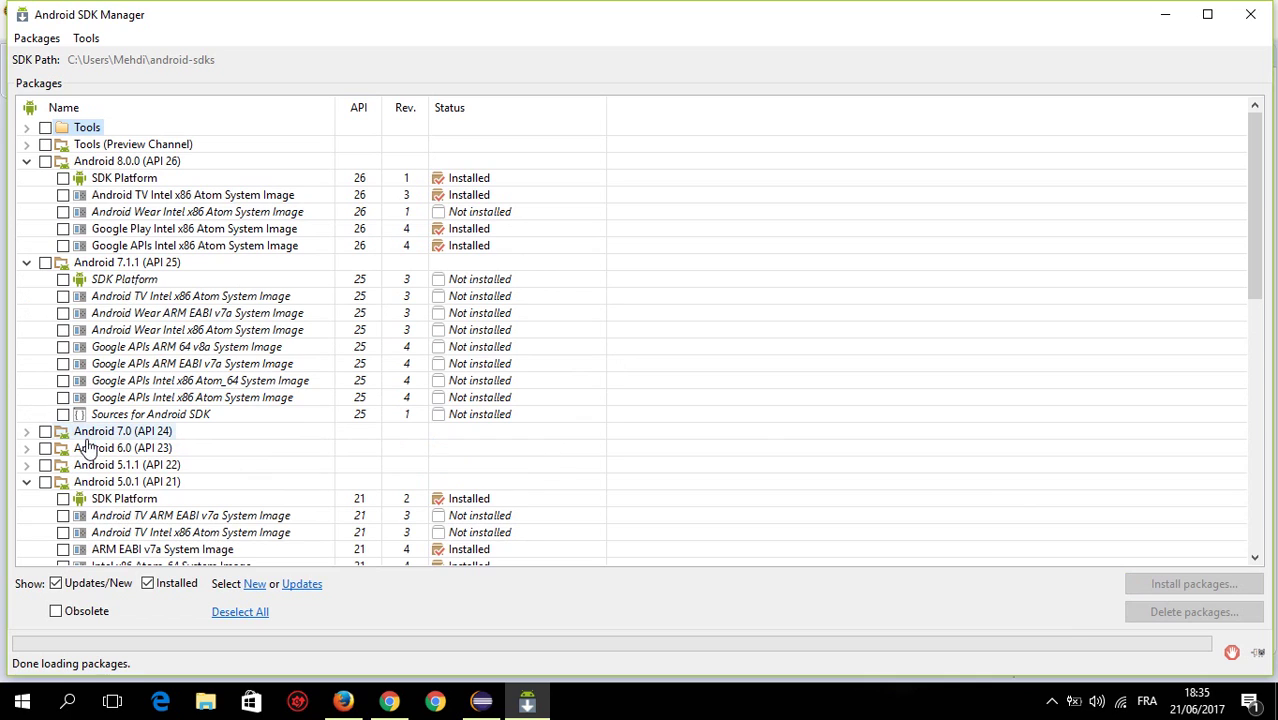
left_click(26, 432)
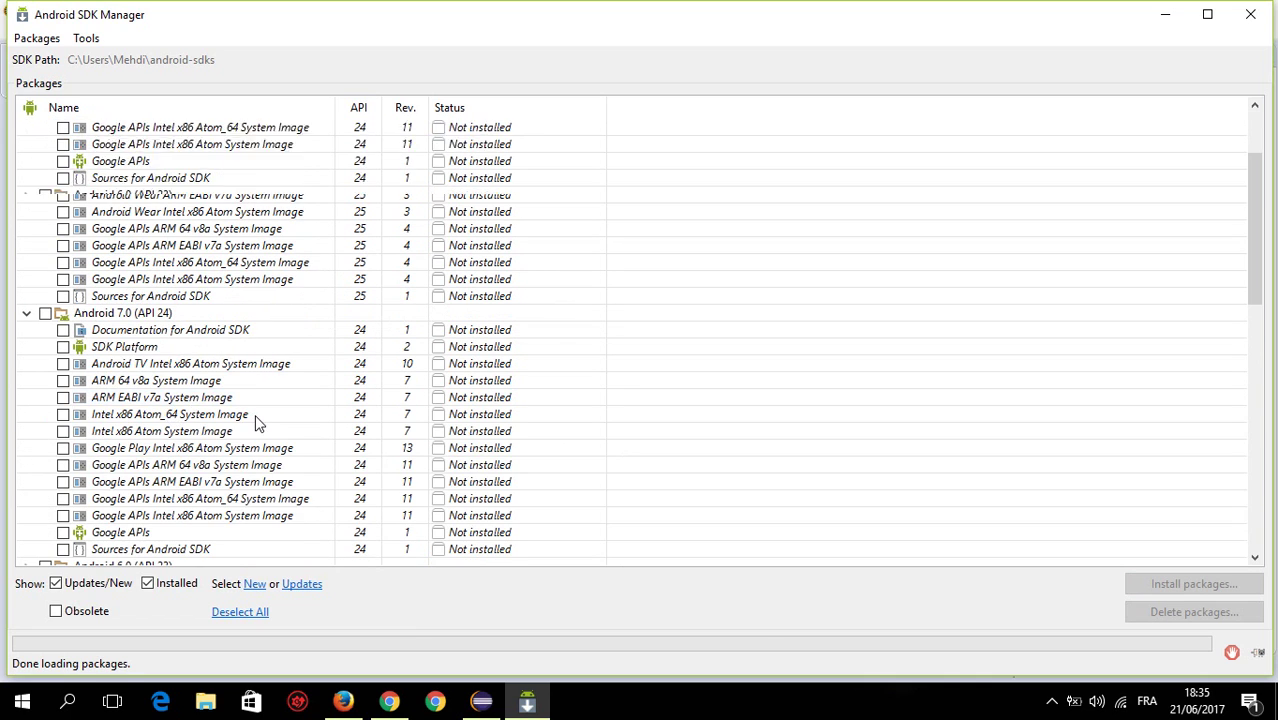
scroll(257, 422, "up", 3)
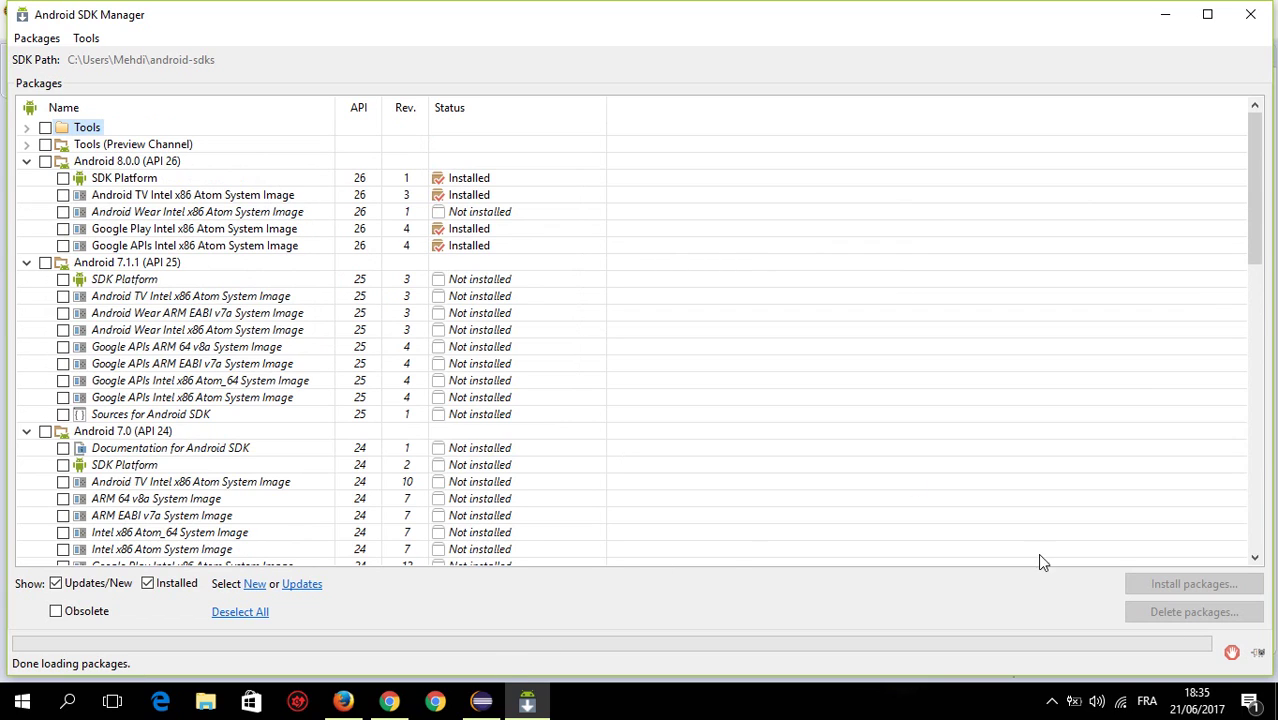
left_click(1051, 701)
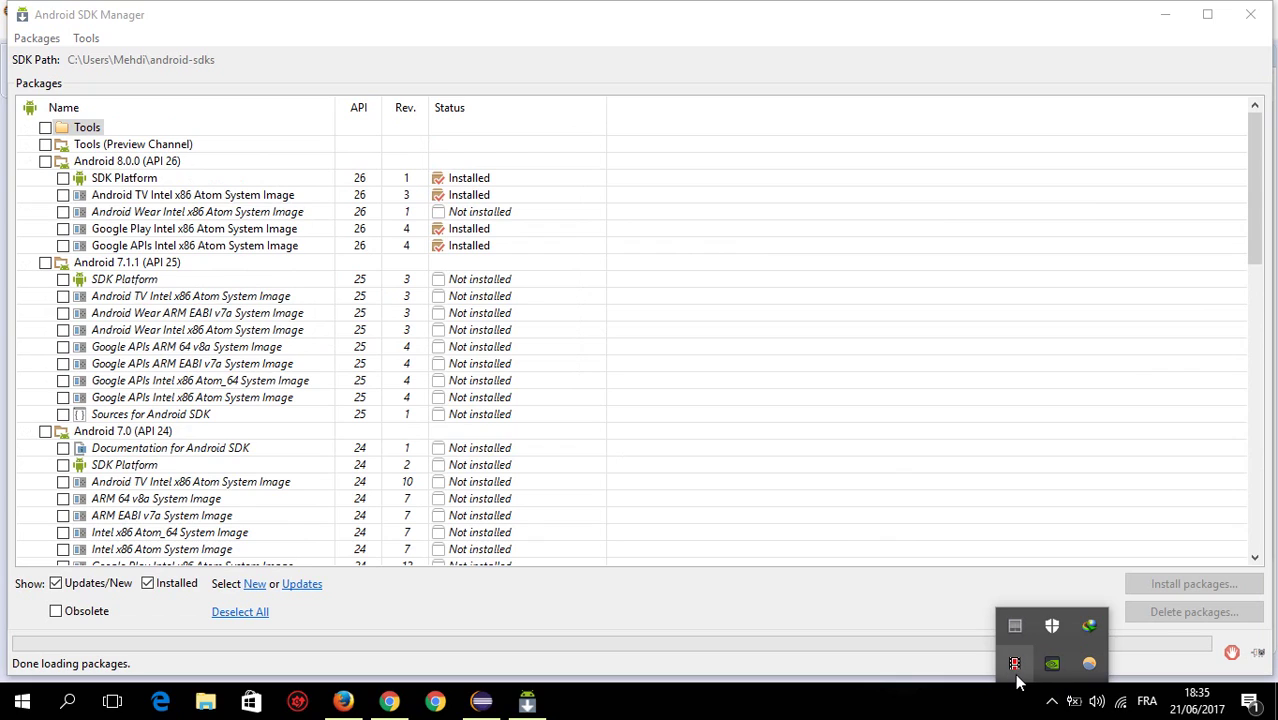